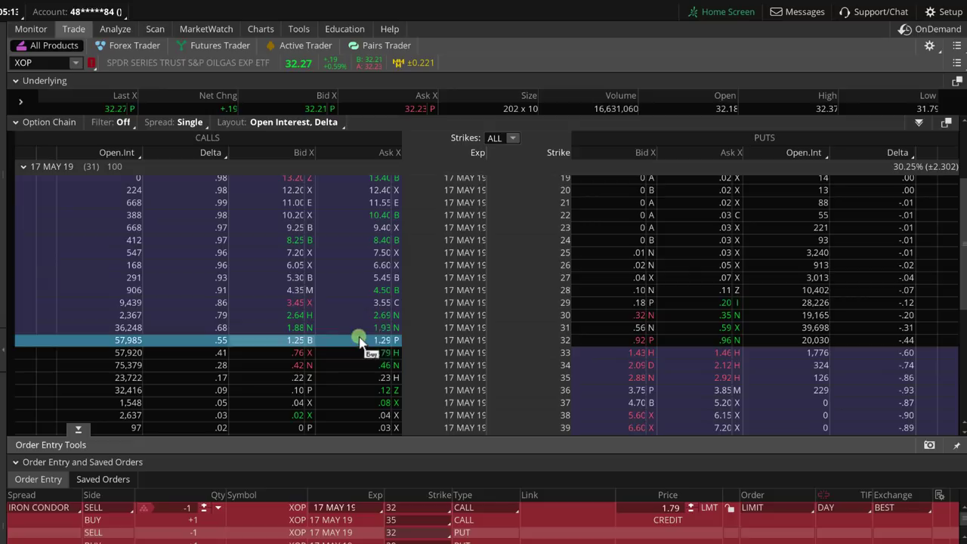
# Hide the Order Entry panel so the XOP option chain shows more strikes and expirations
pyautogui.click(80, 430)
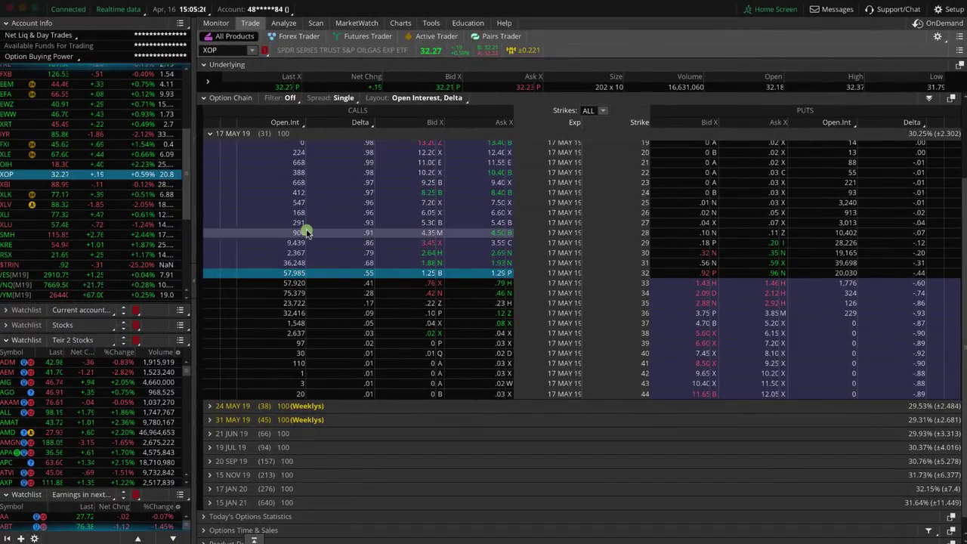
# Create a buy call butterfly order centred on the XOP May 32 call
pyautogui.rightClick(495, 276)
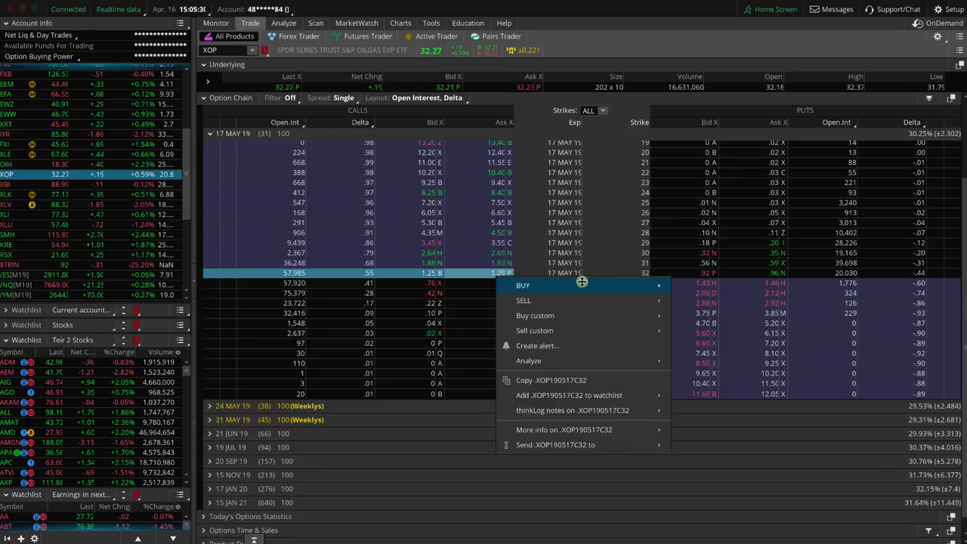
pyautogui.moveTo(594, 283)
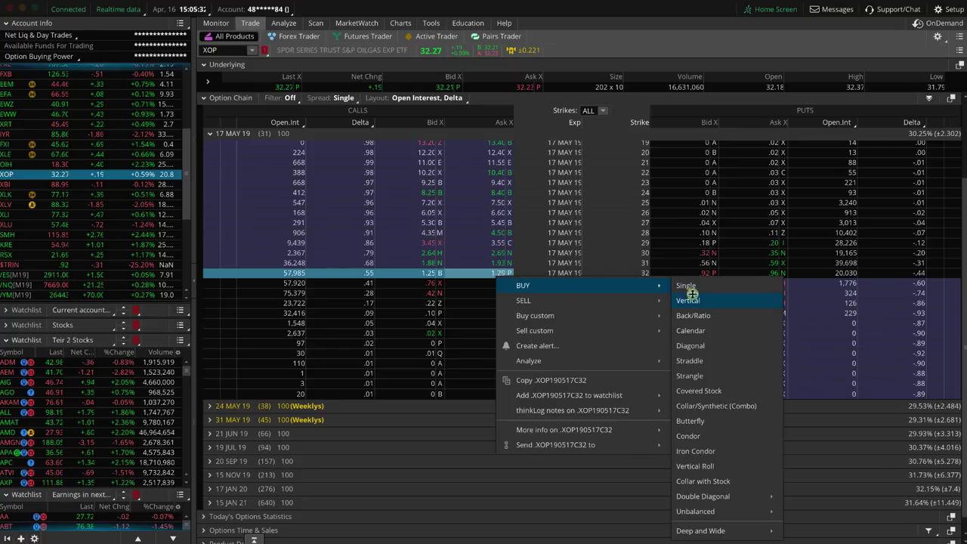
pyautogui.click(700, 421)
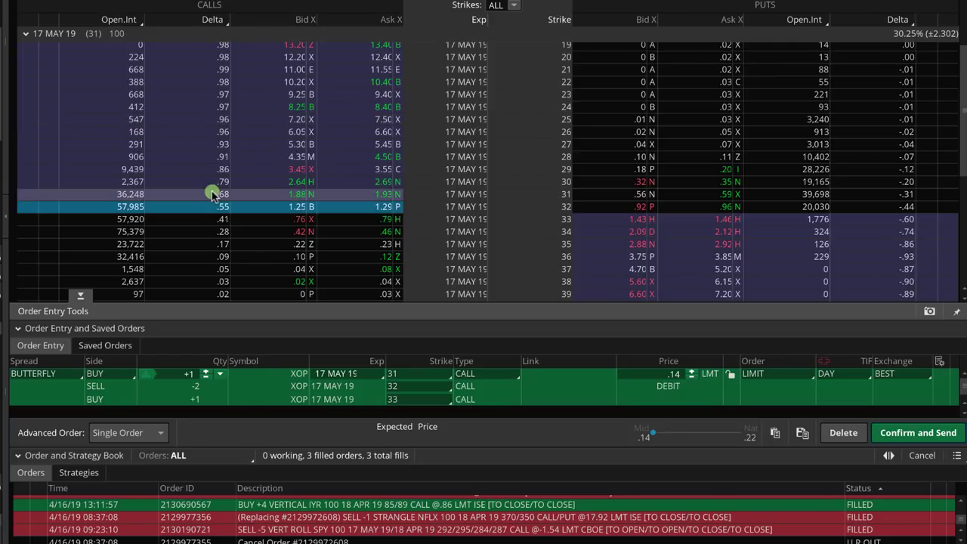
# Set the butterfly's wing strikes to 29 and 35, for a 1.19 debit
pyautogui.click(411, 374)
pyautogui.click(427, 451)
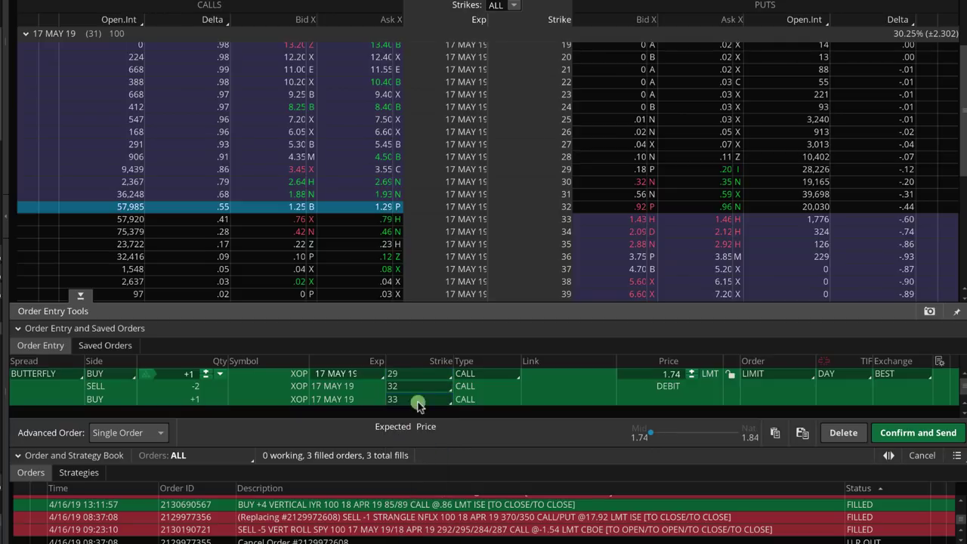
pyautogui.click(405, 399)
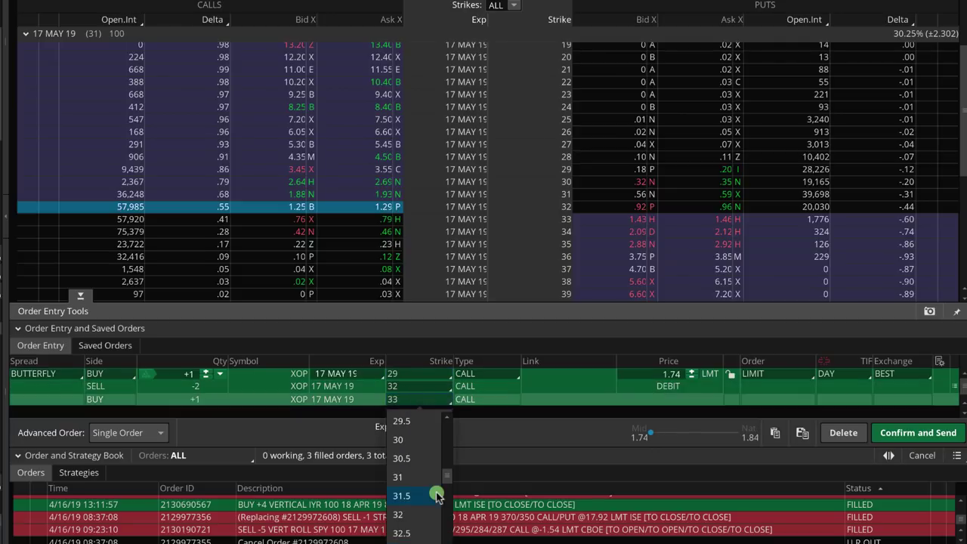
pyautogui.click(448, 505)
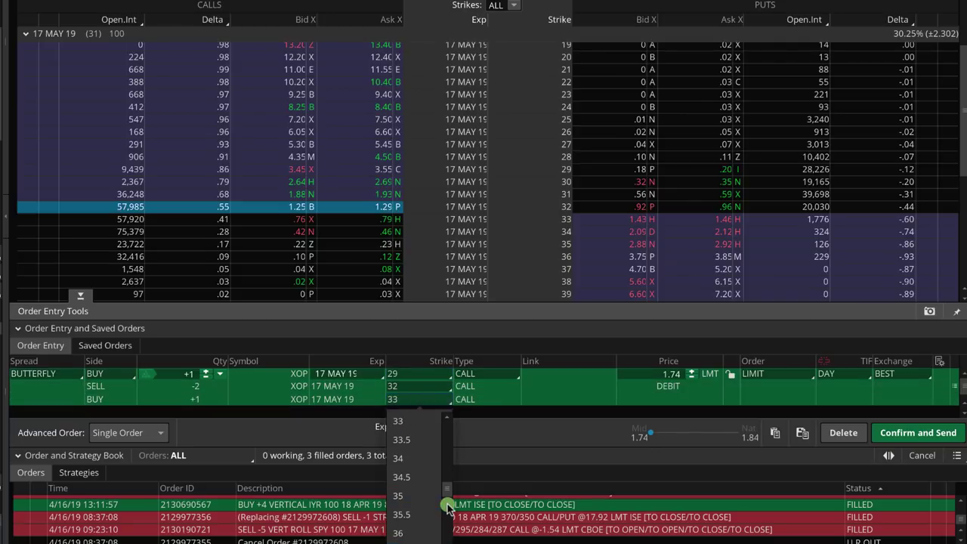
pyautogui.click(400, 496)
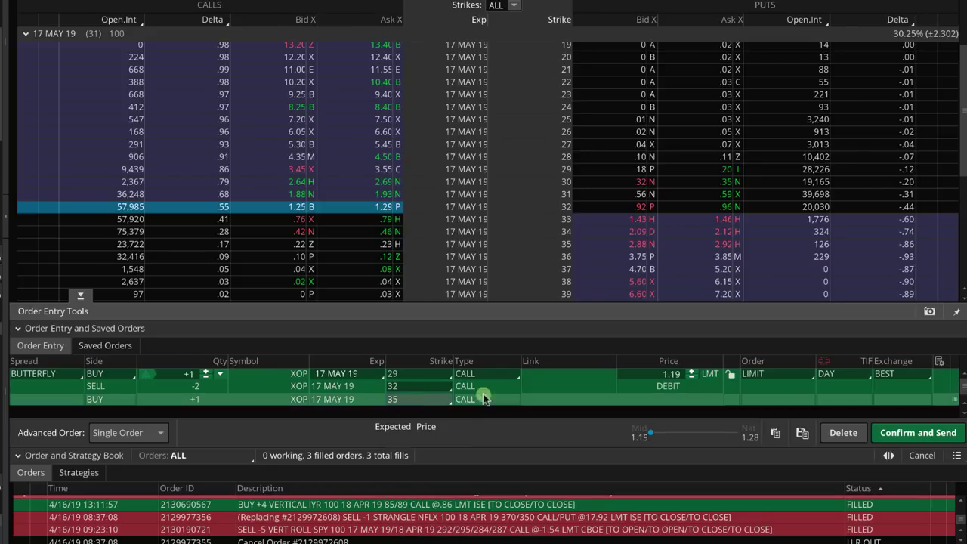
# Analyze the 29/32/35 butterfly's risk profile, then go back to the Trade tab
pyautogui.rightClick(540, 390)
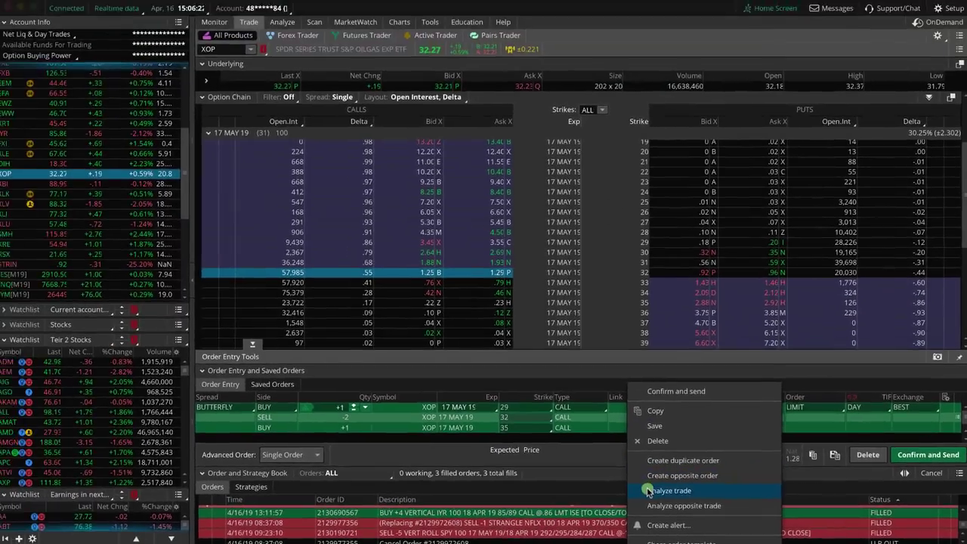
pyautogui.click(609, 481)
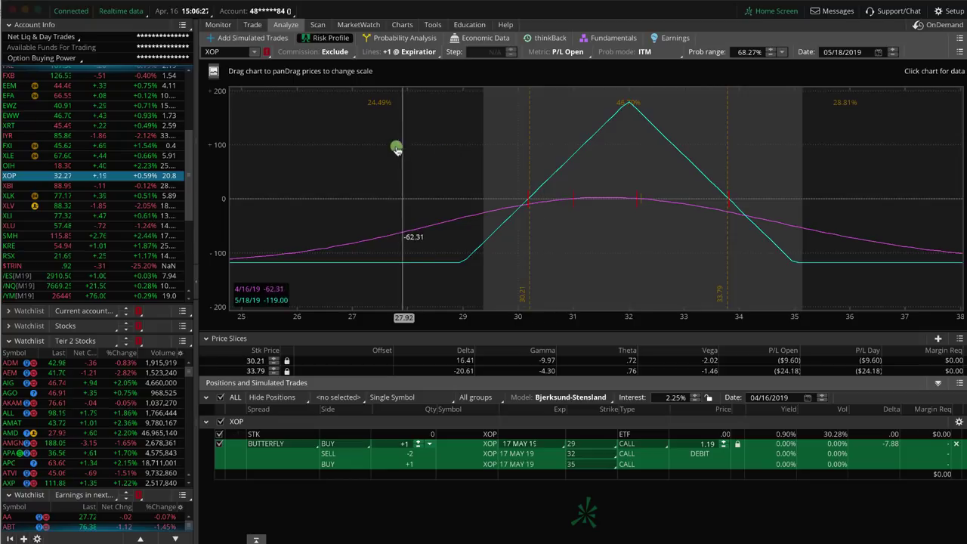
pyautogui.click(254, 25)
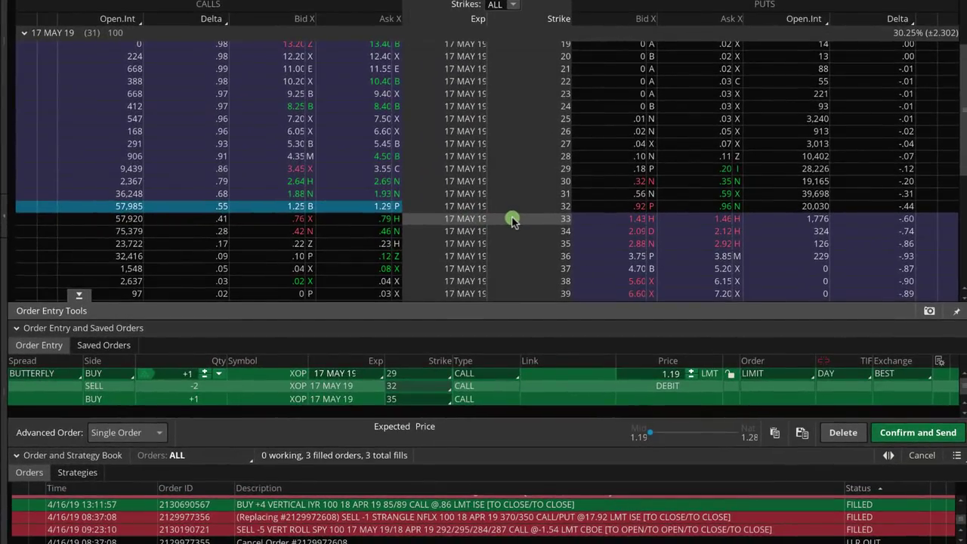
# Create a sell iron condor order around the XOP May 32 call
pyautogui.rightClick(375, 211)
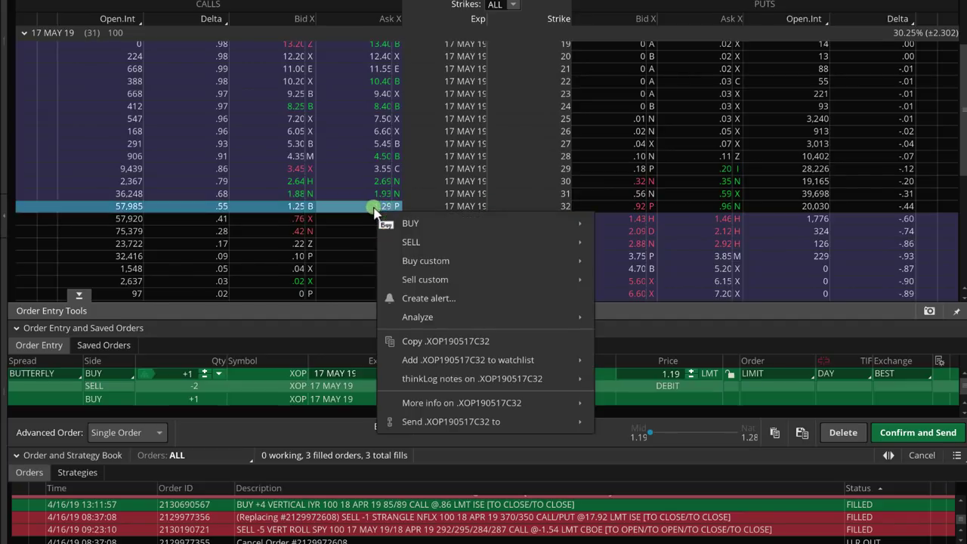
pyautogui.moveTo(425, 240)
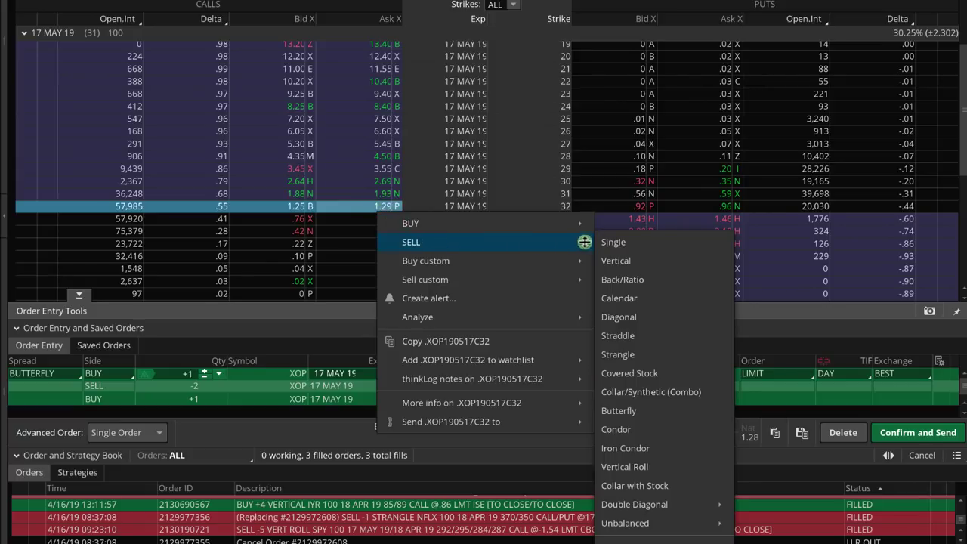
pyautogui.click(643, 450)
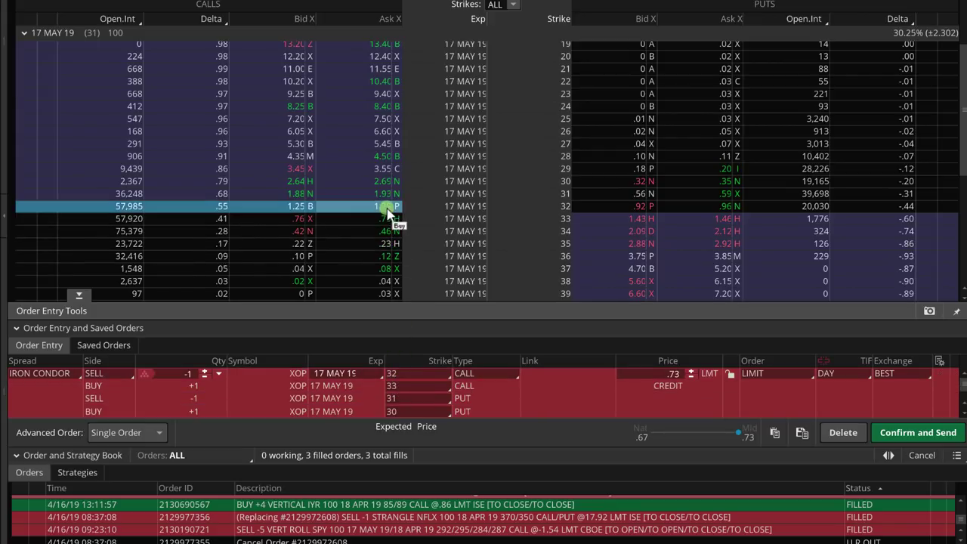
# Set the iron condor's long call leg strike to 35
pyautogui.click(411, 387)
pyautogui.click(445, 489)
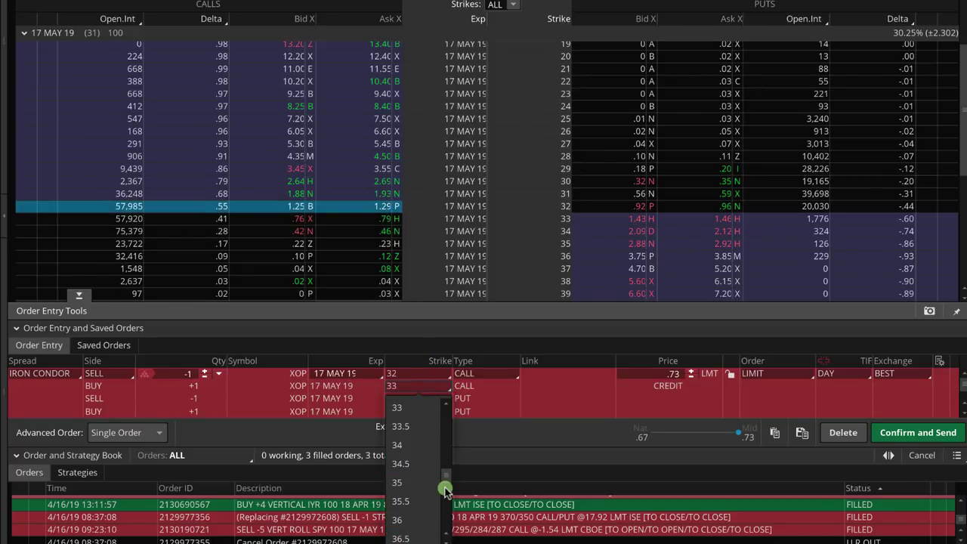
pyautogui.click(399, 483)
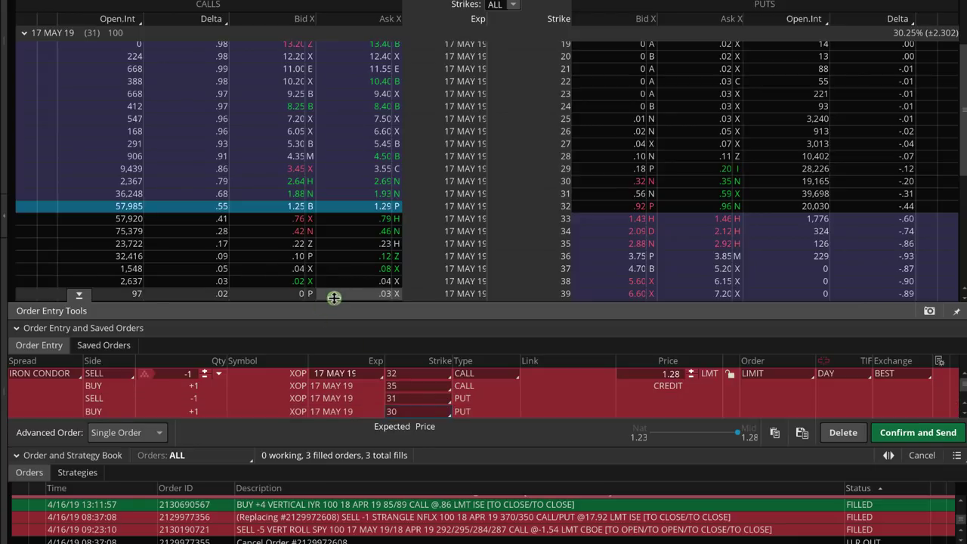
# Set the short put strike to 32 and the long put to 29, for a 1.79 credit
pyautogui.click(389, 385)
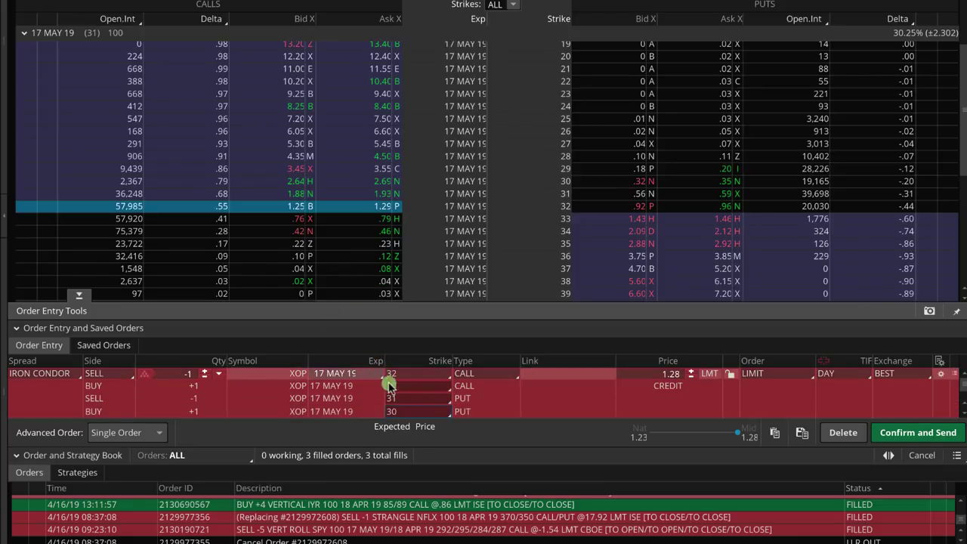
pyautogui.click(401, 379)
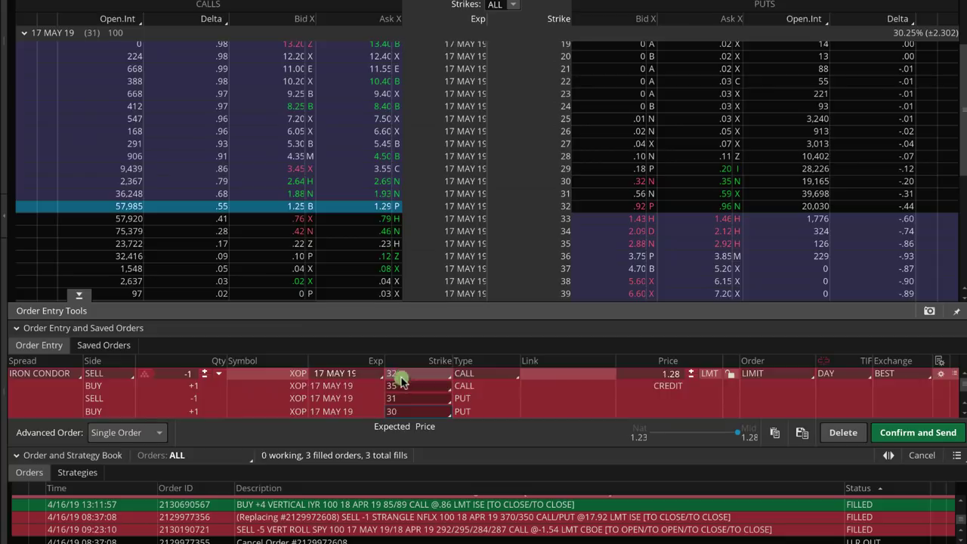
pyautogui.click(430, 407)
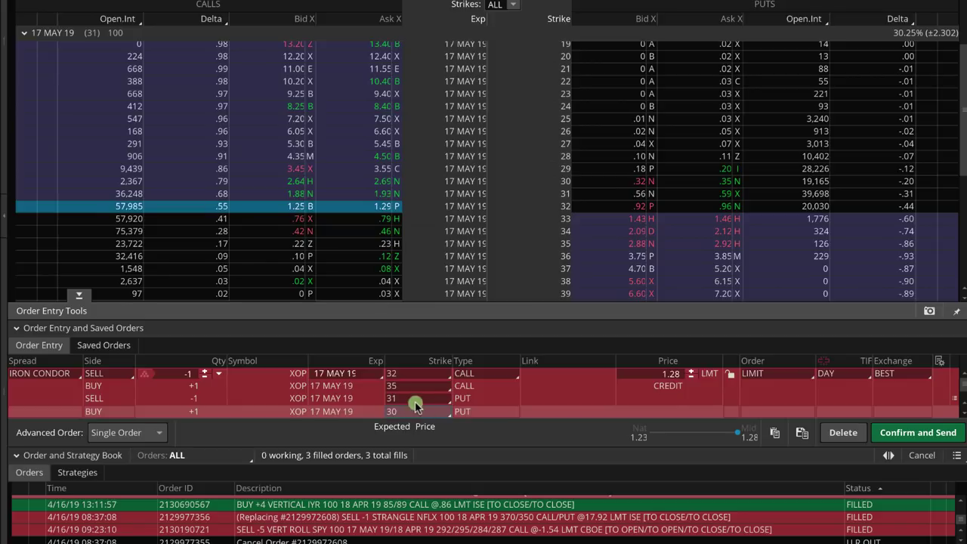
pyautogui.click(412, 403)
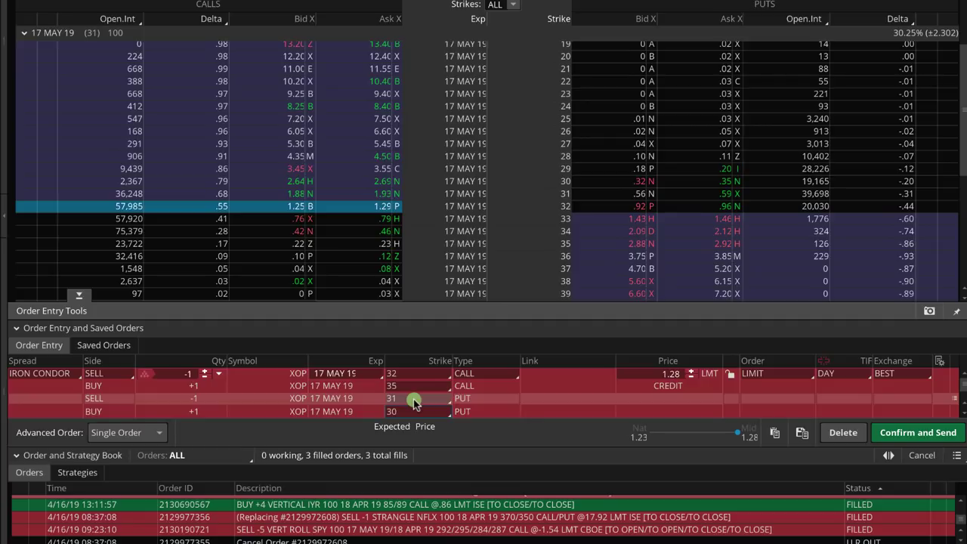
pyautogui.click(390, 401)
pyautogui.click(399, 403)
pyautogui.scroll(-3, 445, 507)
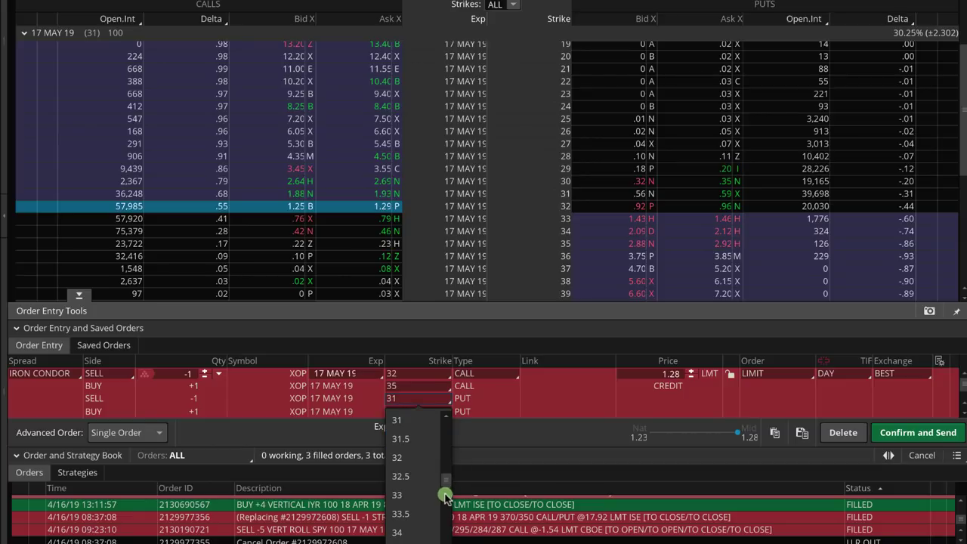
pyautogui.click(416, 458)
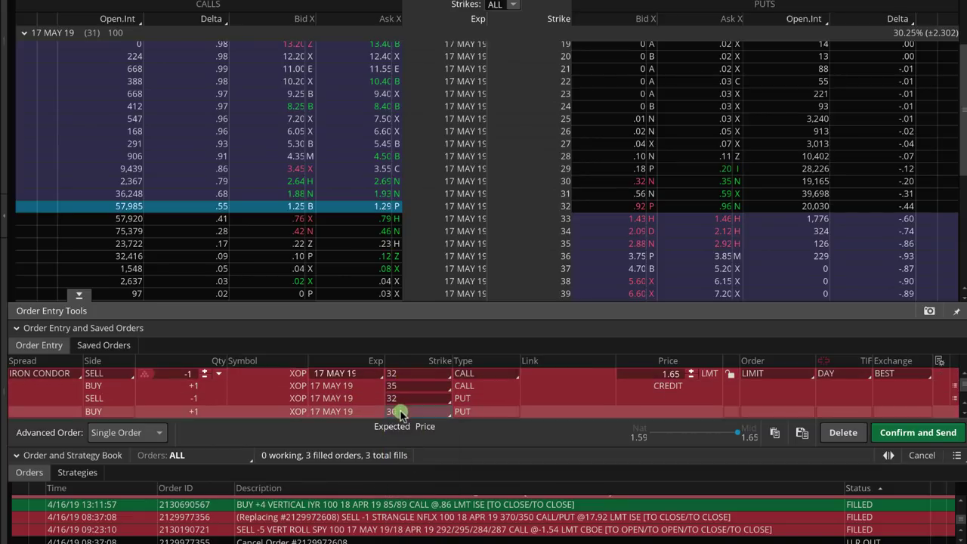
pyautogui.click(399, 410)
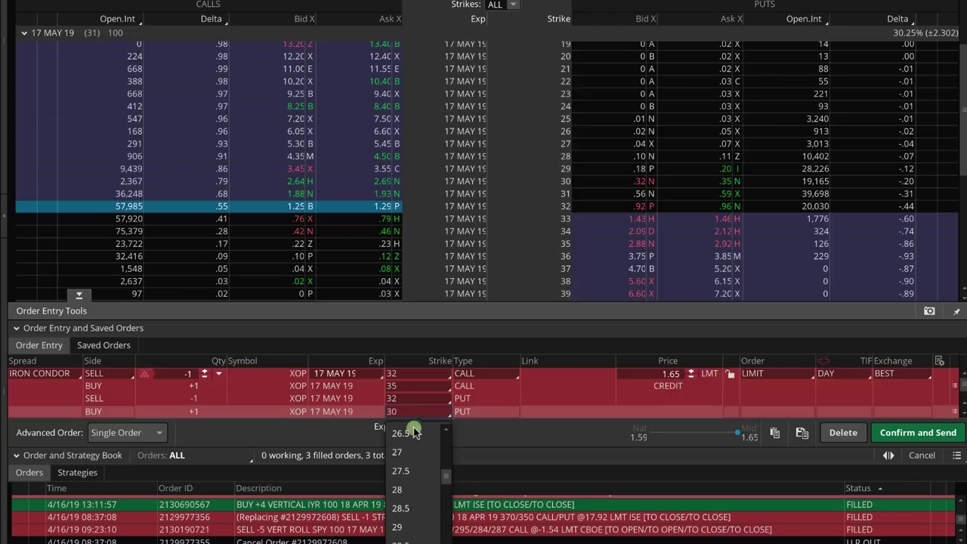
pyautogui.click(408, 526)
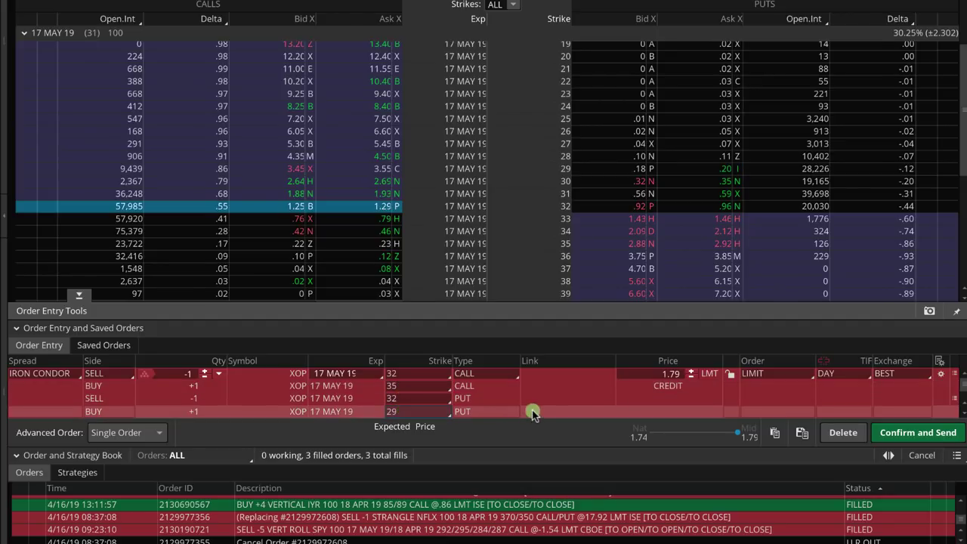
# Send the iron condor to risk analysis and plot only its risk profile
pyautogui.rightClick(561, 397)
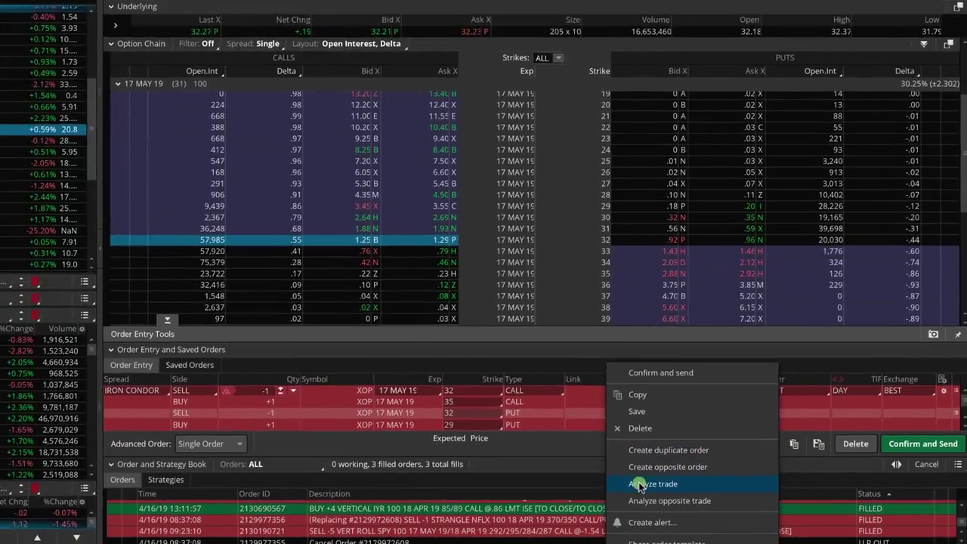
pyautogui.click(618, 476)
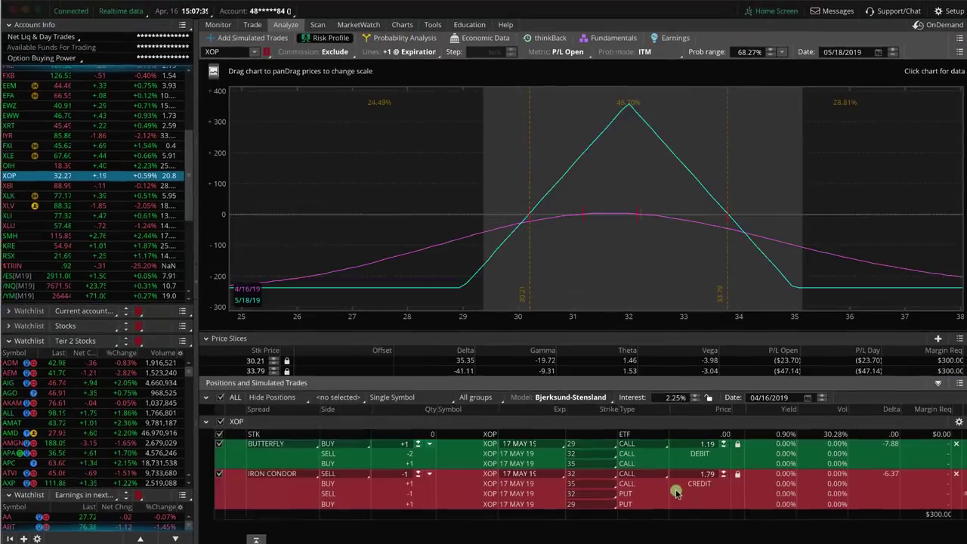
pyautogui.click(219, 445)
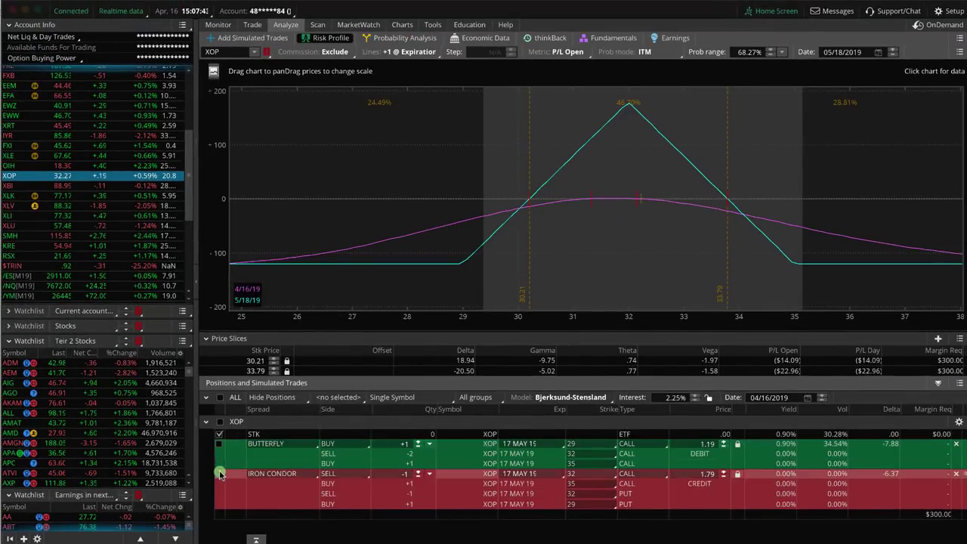
pyautogui.click(220, 445)
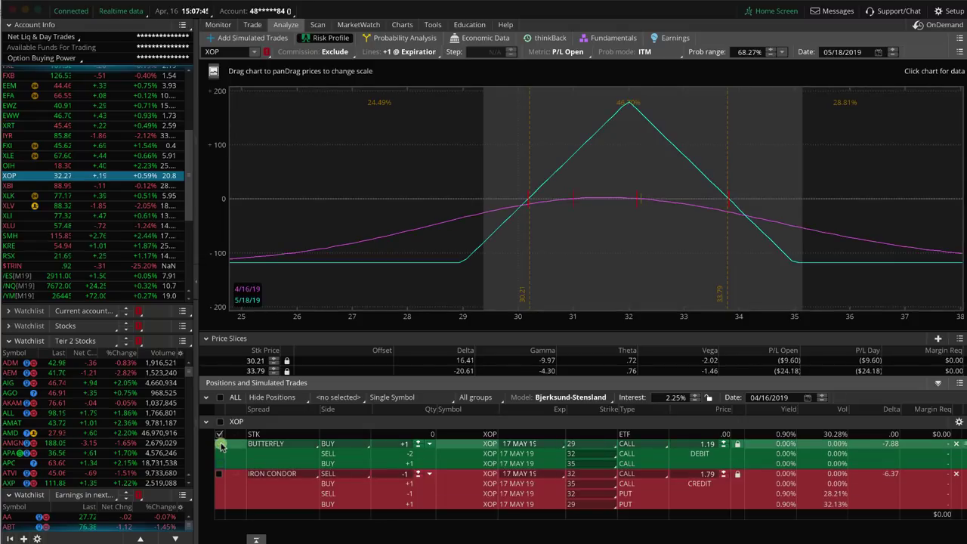
pyautogui.click(220, 445)
pyautogui.click(220, 474)
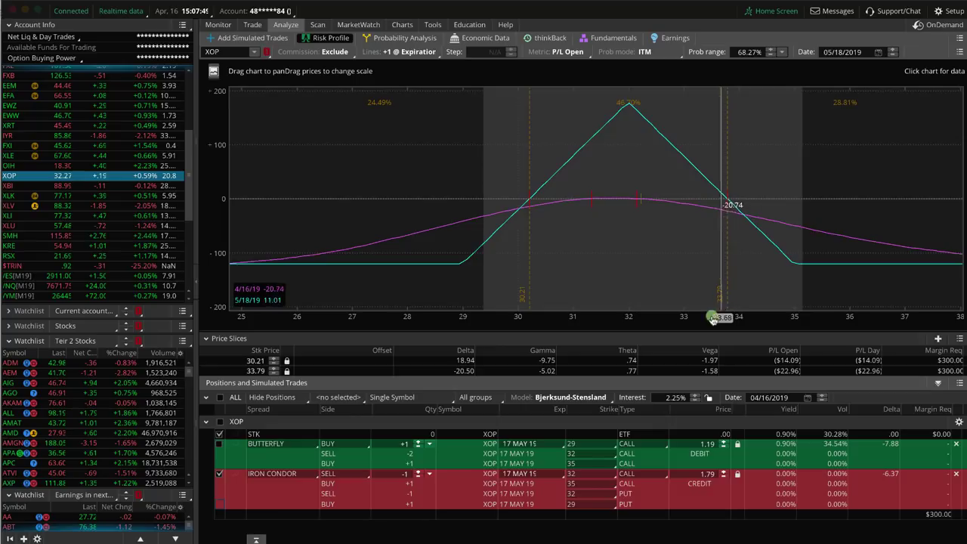
# Rescale the P/L chart to about 29–37, show the butterfly, and set a price slice at 33.81
pyautogui.moveTo(713, 319); pyautogui.dragTo(461, 276)
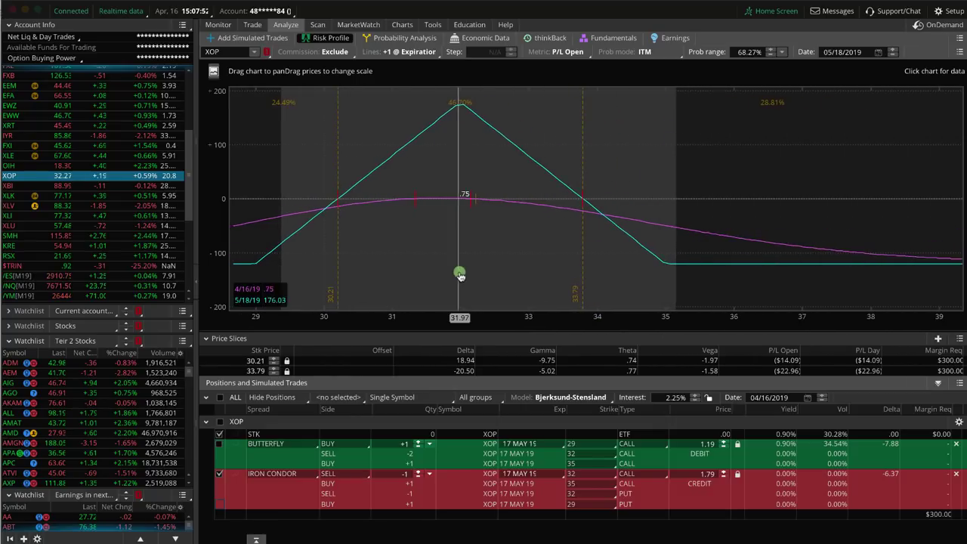
pyautogui.moveTo(537, 317); pyautogui.dragTo(629, 322)
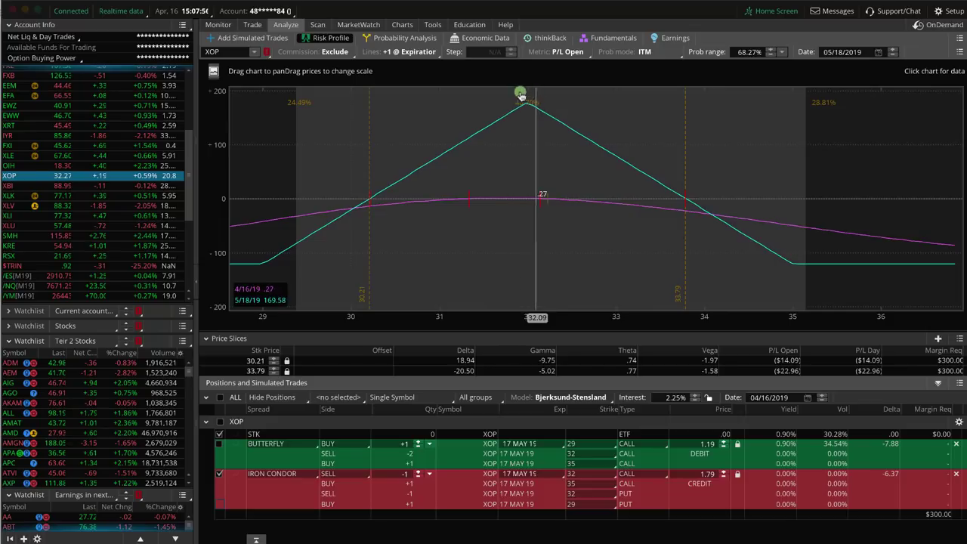
pyautogui.click(220, 475)
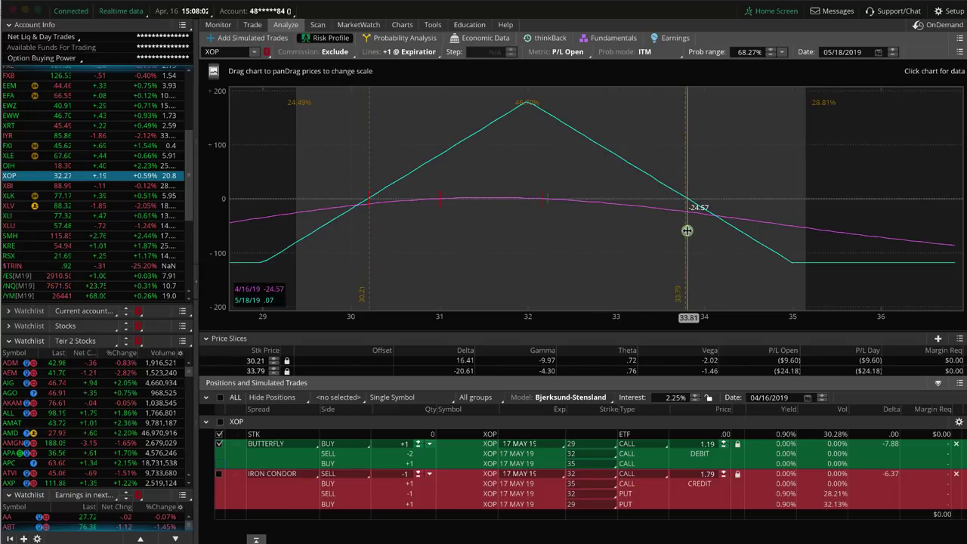
pyautogui.click(687, 231)
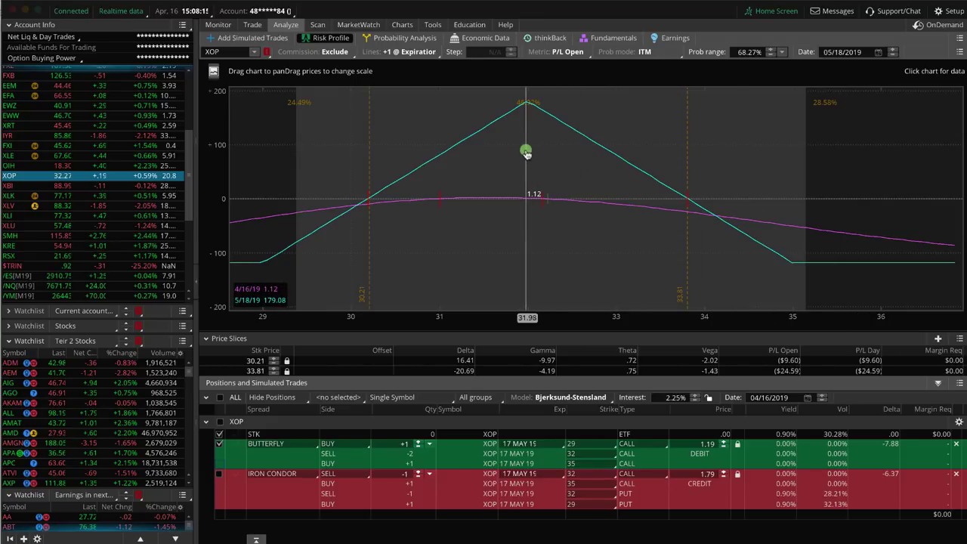
# Plot only the iron butterfly's risk profile again, then return to the Trade page
pyautogui.click(219, 443)
pyautogui.click(219, 474)
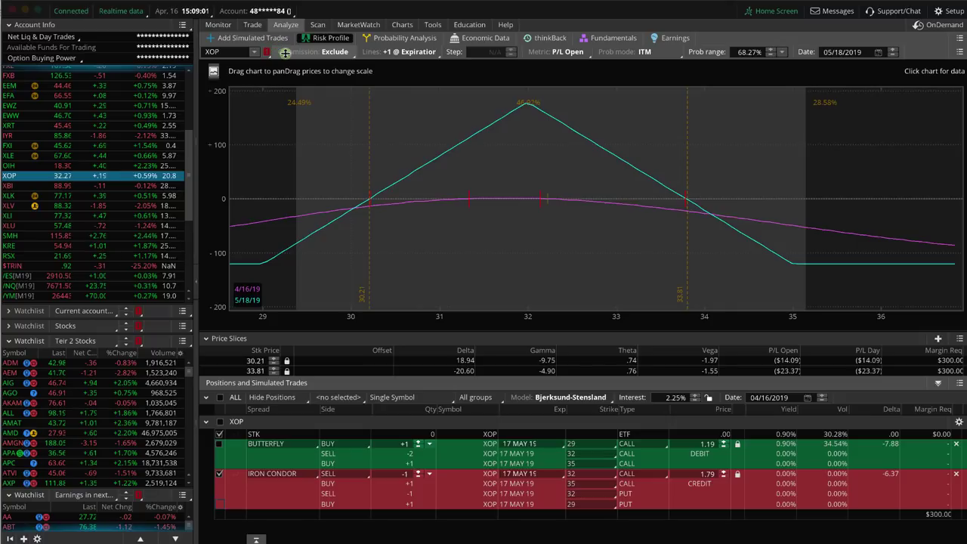
pyautogui.click(252, 25)
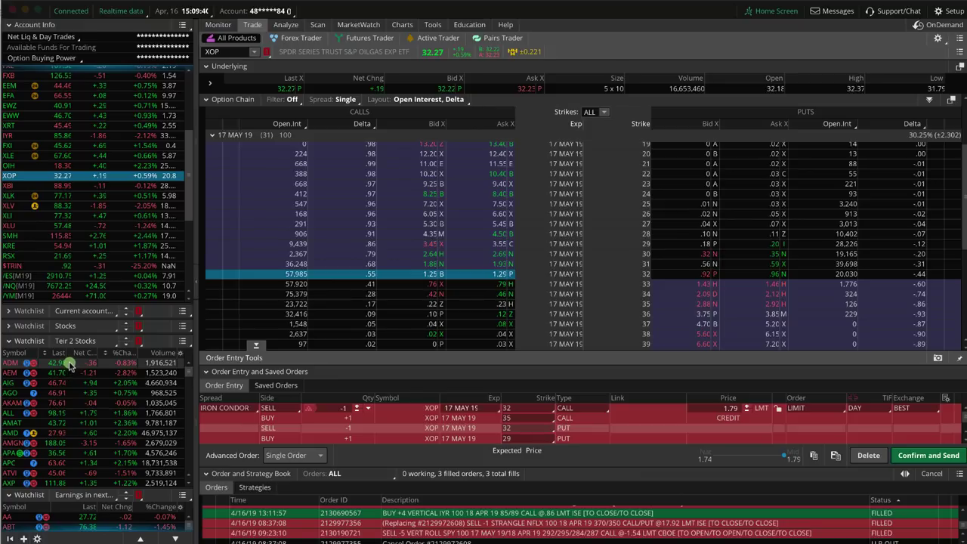
pyautogui.click(70, 365)
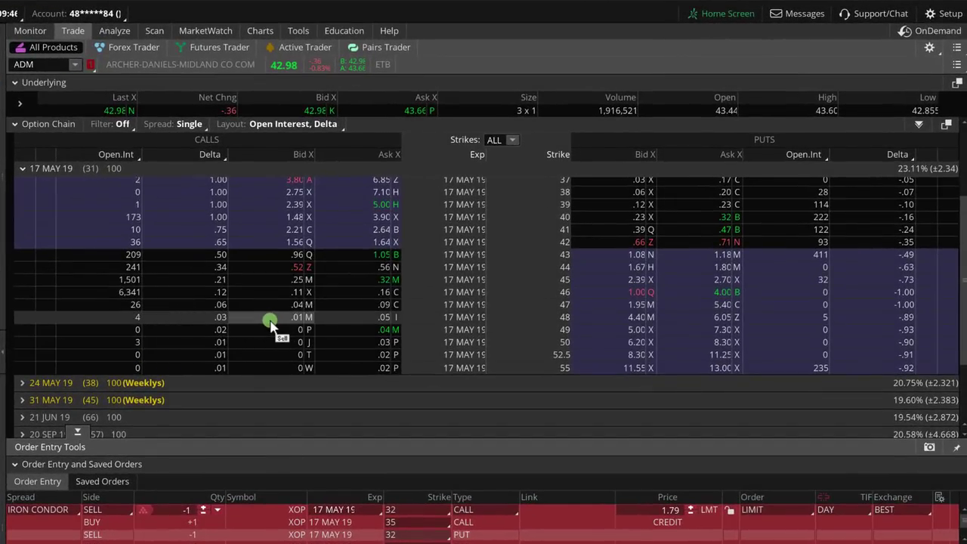
pyautogui.scroll(1, 270, 320)
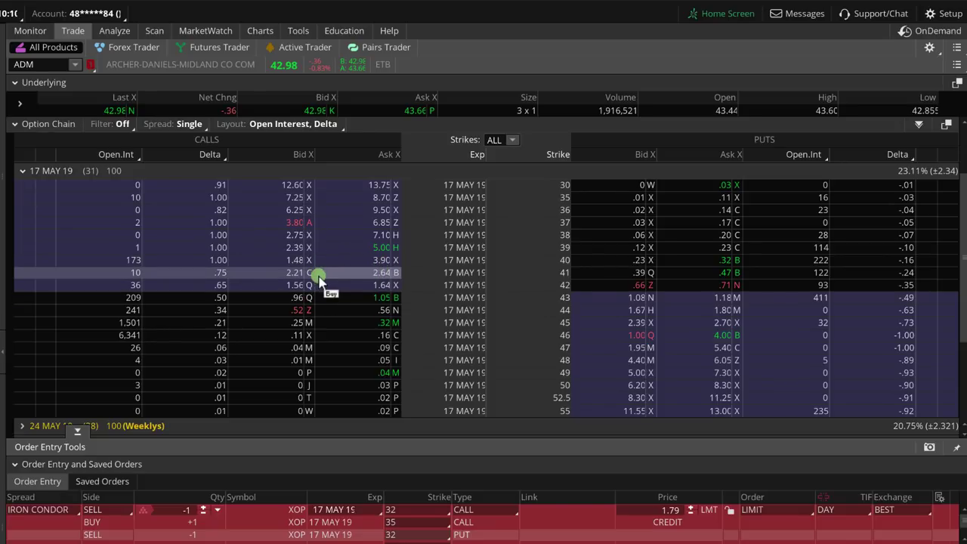
# Create a buy ADM 17 May 19 42/43/44 call butterfly from the 43 call, at a 0.13 debit
pyautogui.rightClick(362, 298)
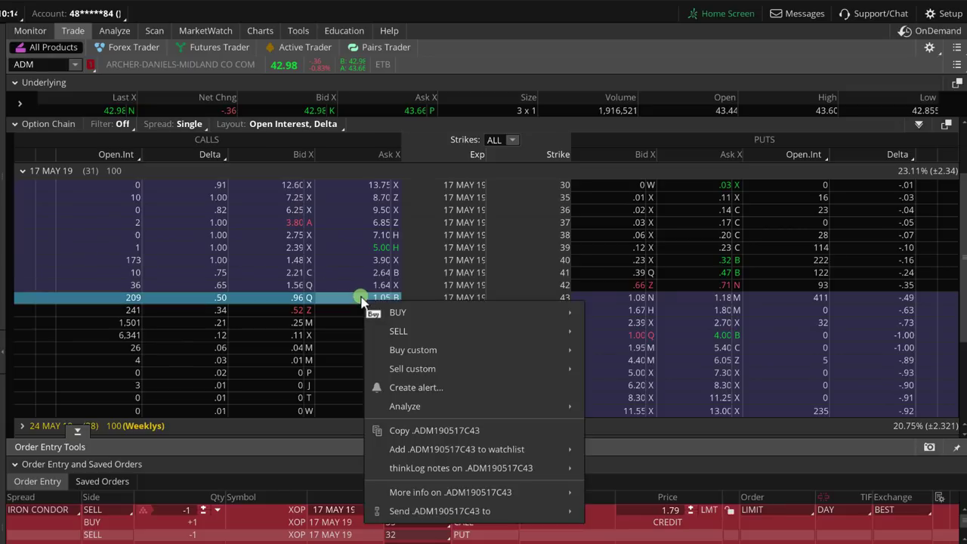
pyautogui.moveTo(477, 310)
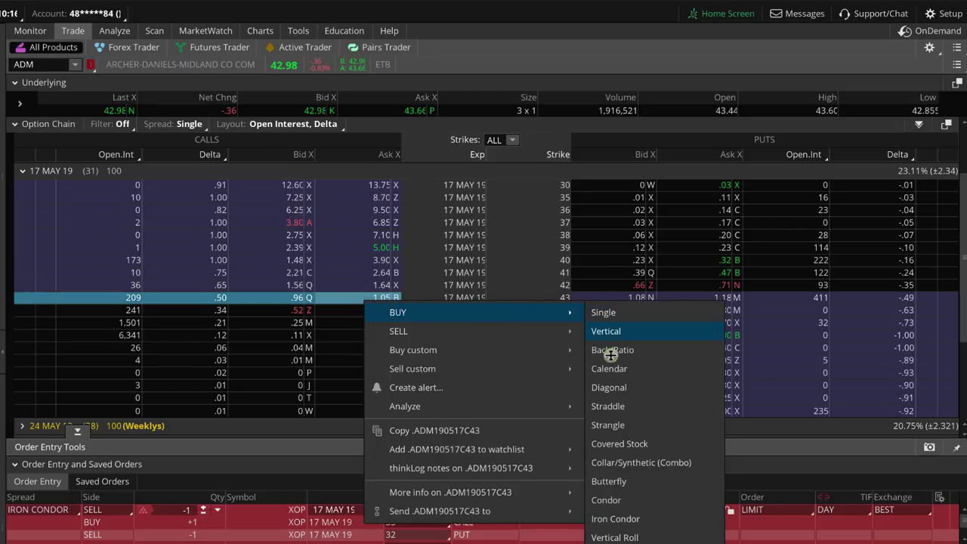
pyautogui.click(633, 482)
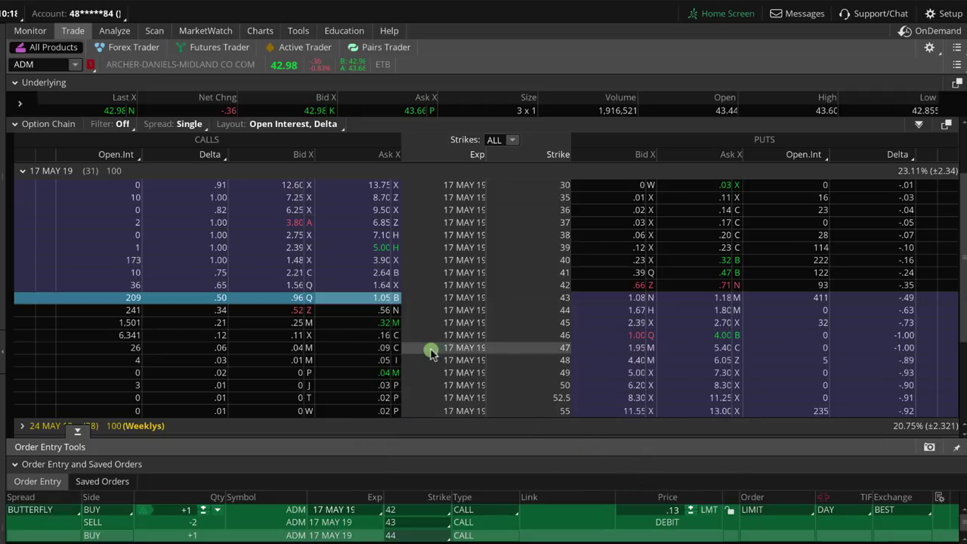